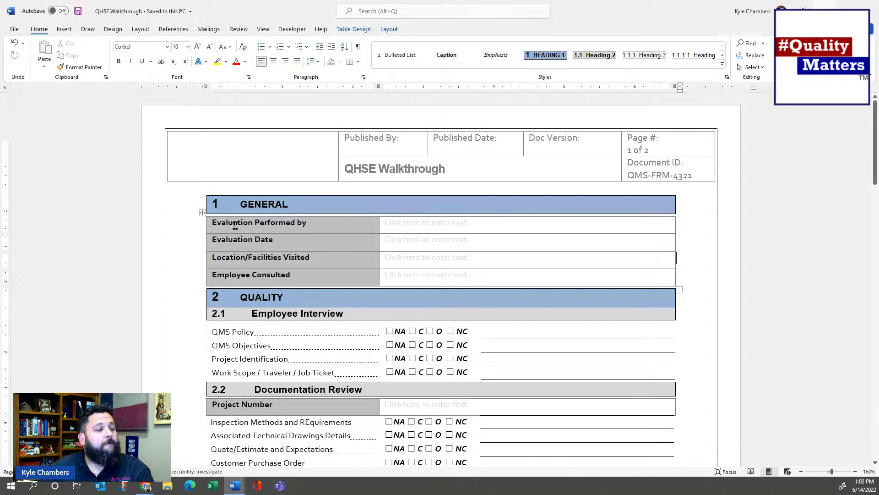
Review the General section's fields and the QMS Policy row of the Employee Interview checklist
left_click_drag(253, 223, 429, 282)
left_click(401, 276)
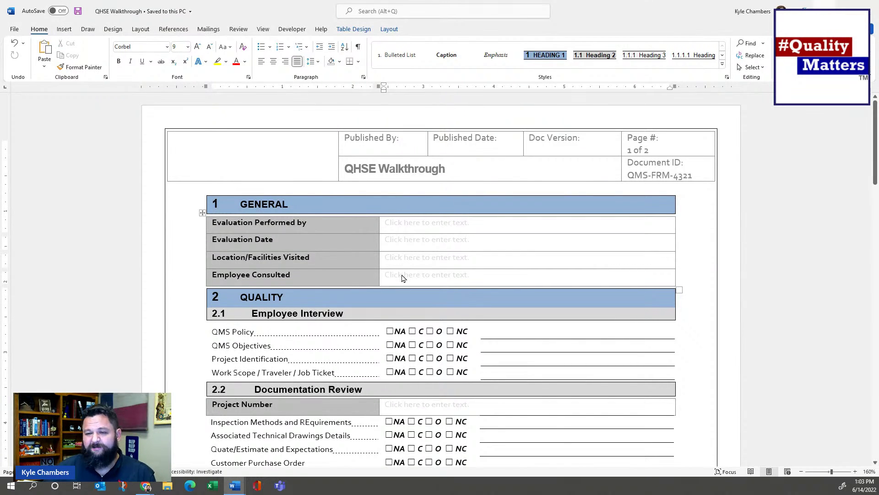
scroll(390, 263, "down", 2)
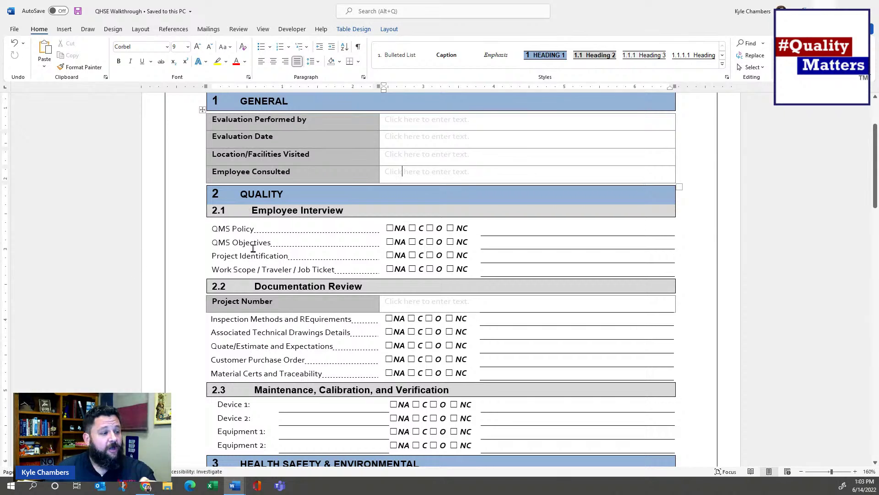
left_click_drag(226, 231, 476, 232)
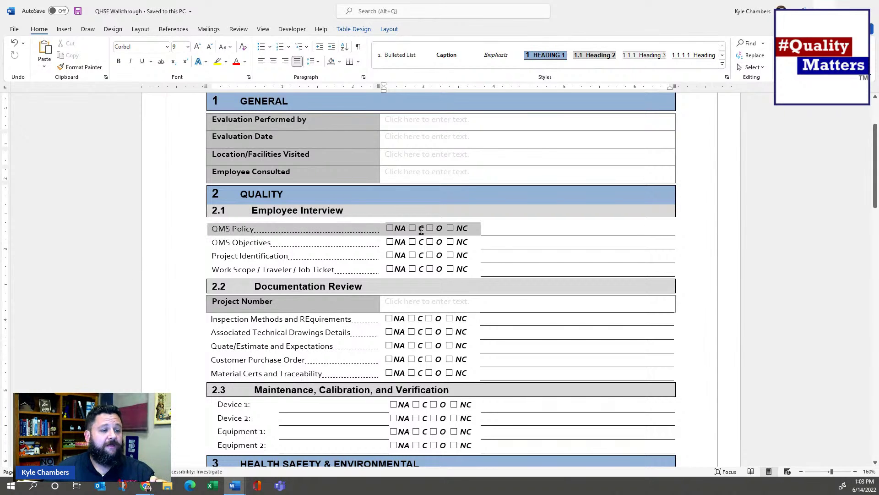
left_click(518, 229)
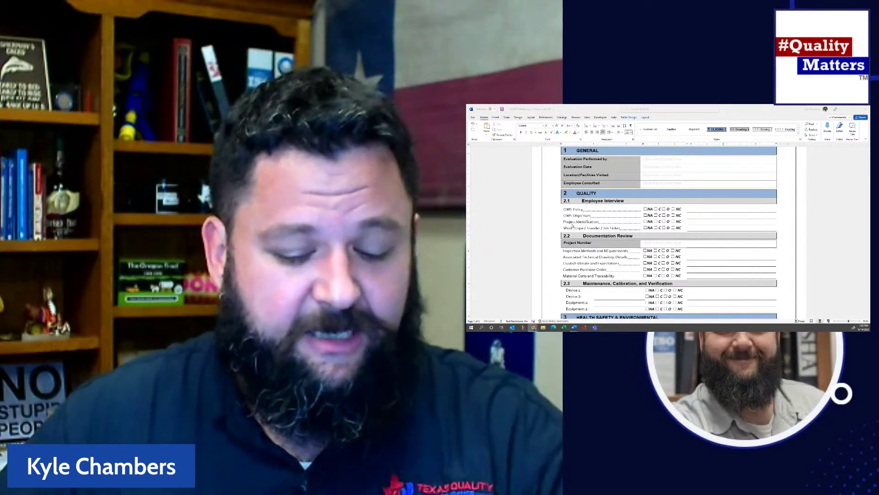
Enlarge the page to 260% and examine the QMS Objectives row in the Employee Interview section
scroll(673, 236, "down", 2)
scroll(678, 233, "up", 2)
scroll(688, 230, "up", 2, "ctrl")
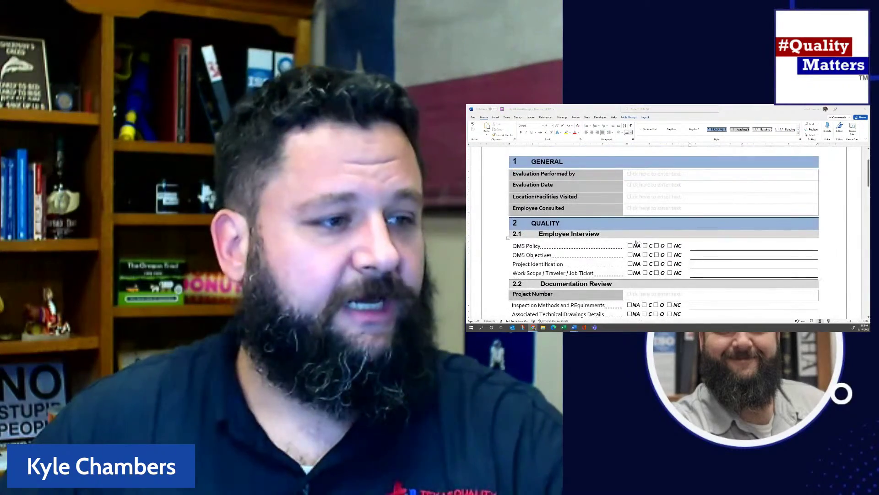
scroll(639, 248, "up", 2, "ctrl")
scroll(632, 247, "up", 1)
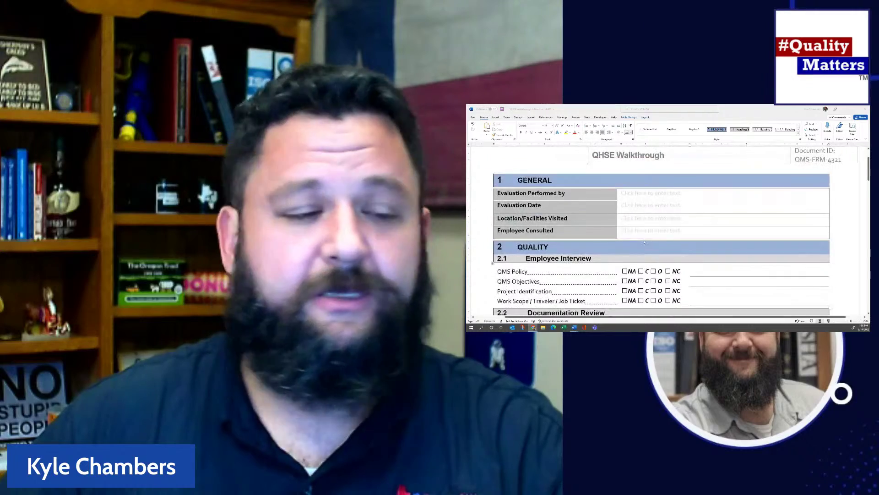
scroll(610, 241, "up", 1, "ctrl")
scroll(591, 236, "down", 2)
left_click_drag(493, 233, 694, 229)
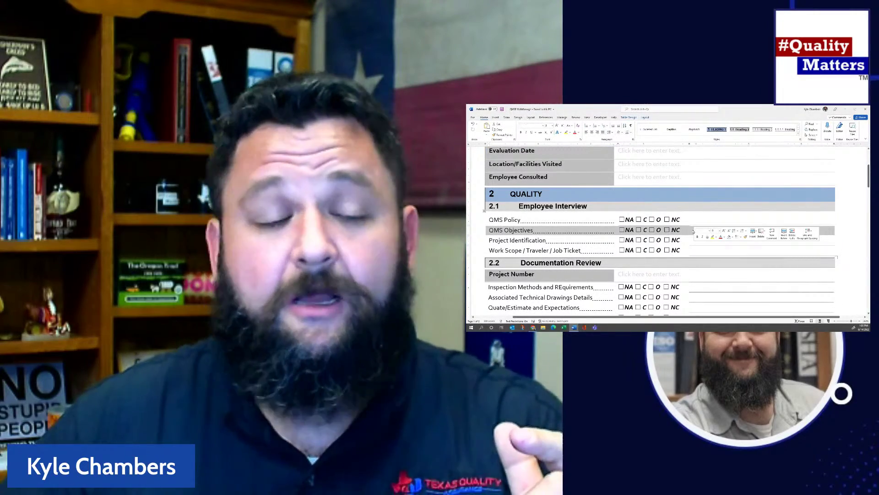
left_click(567, 232)
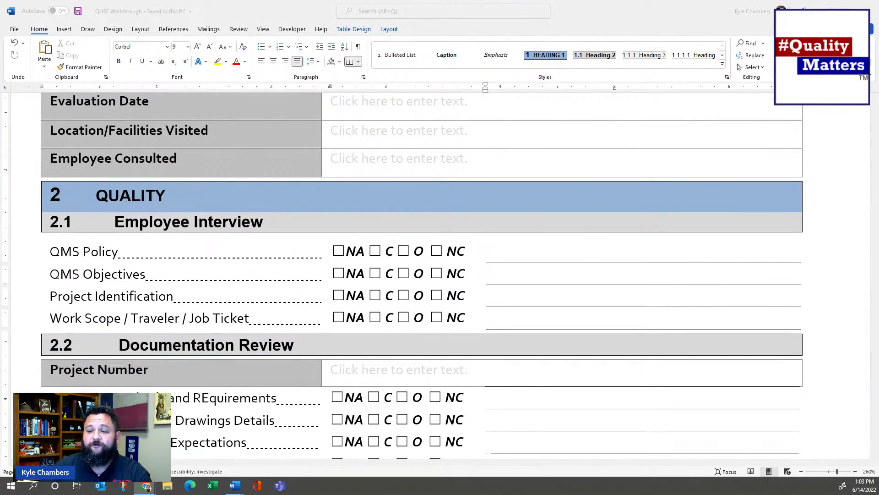
Examine the Employee Interview rows from QMS Policy to Work Scope / Traveler / Job Ticket, highlighting them while reading
scroll(442, 226, "down", 1)
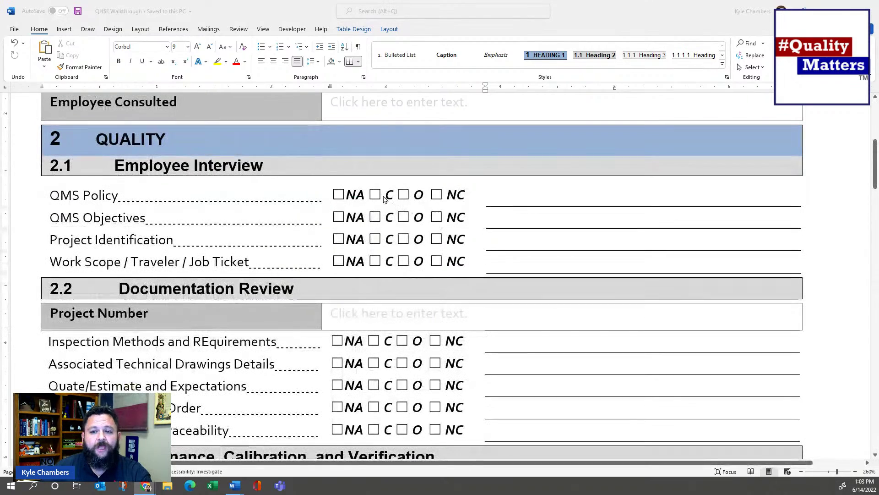
left_click_drag(43, 192, 748, 222)
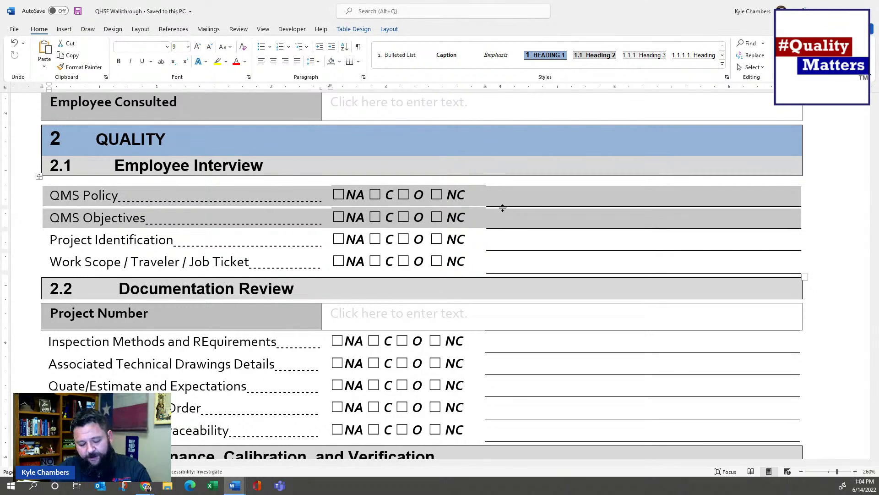
left_click(107, 239)
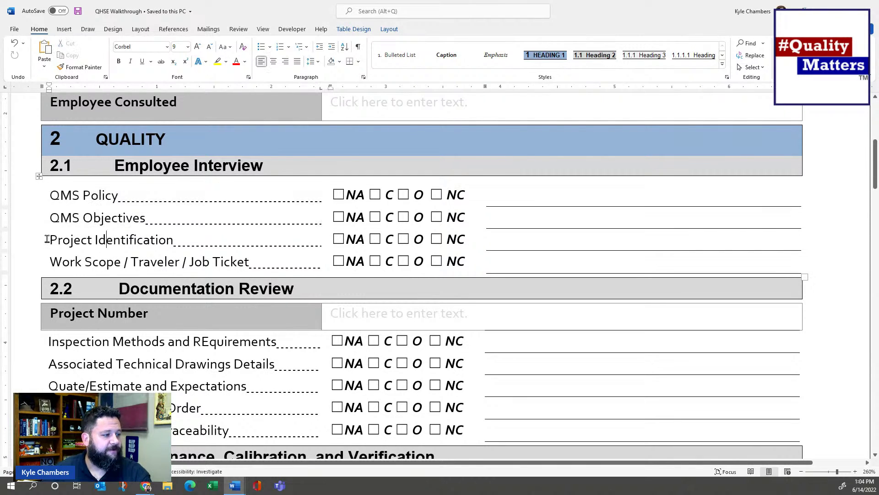
left_click_drag(47, 239, 481, 254)
left_click(490, 241)
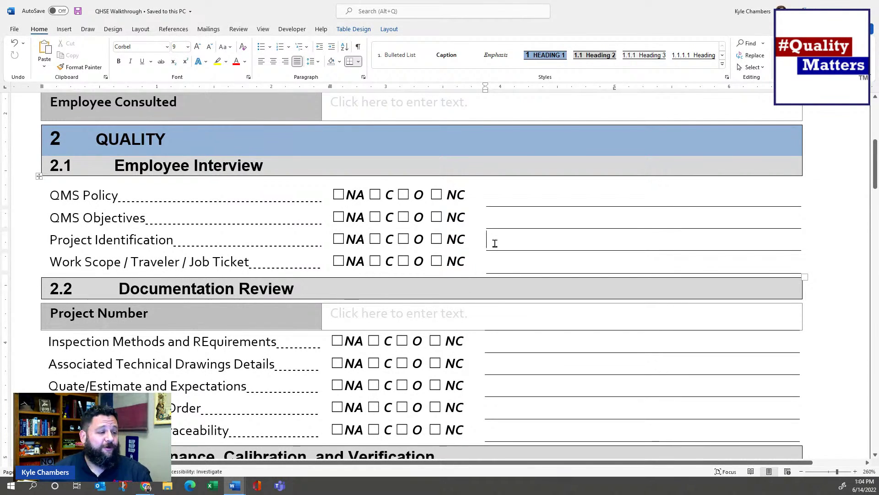
left_click_drag(55, 261, 599, 274)
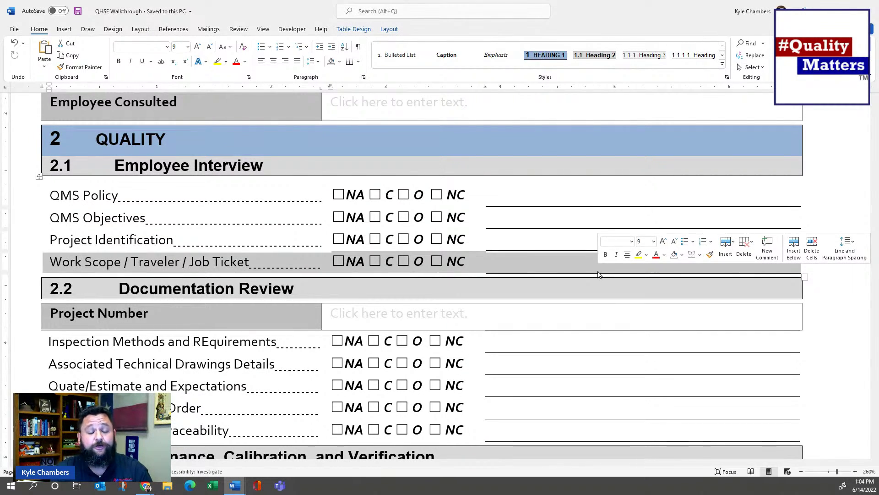
scroll(293, 229, "down", 3)
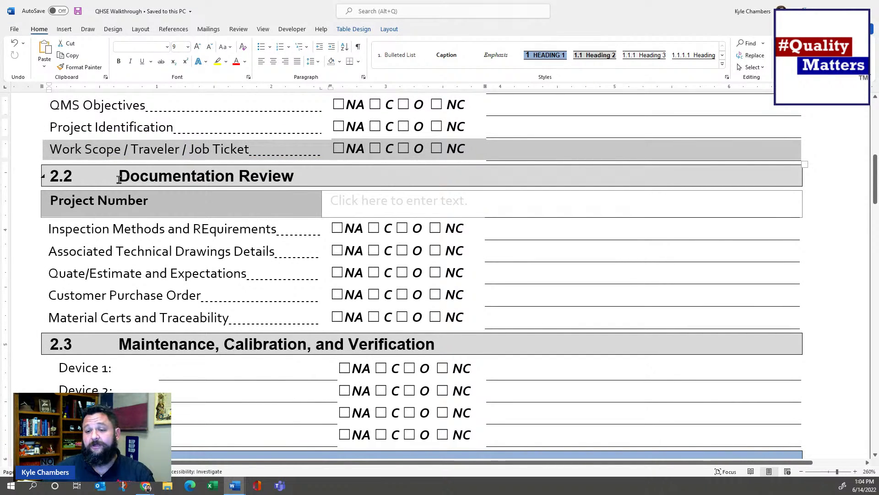
scroll(119, 178, "up", 3)
left_click_drag(115, 166, 503, 261)
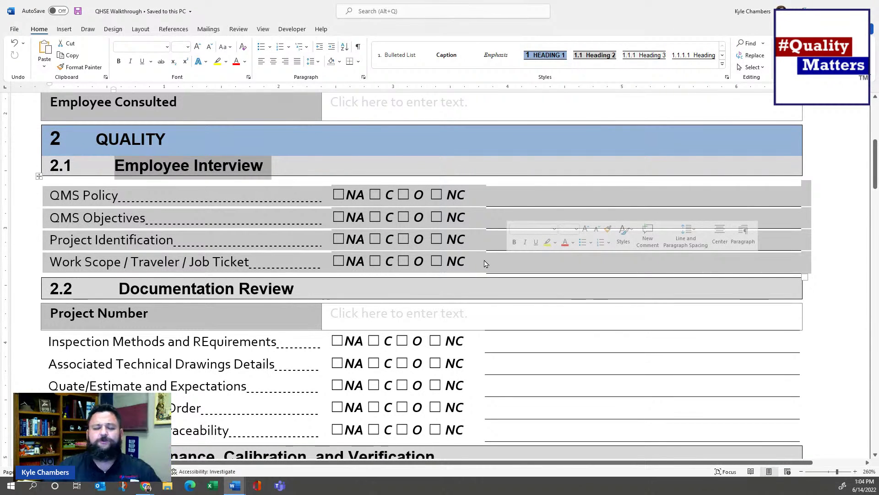
Correct the capitalization in the first Documentation Review checklist item to "Inspection Methods and Requirements" and save the document
scroll(483, 261, "down", 4)
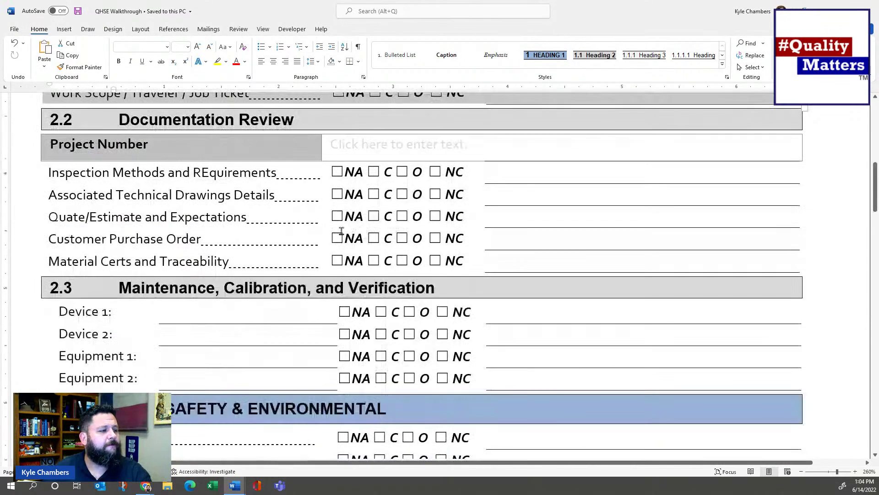
left_click(124, 119)
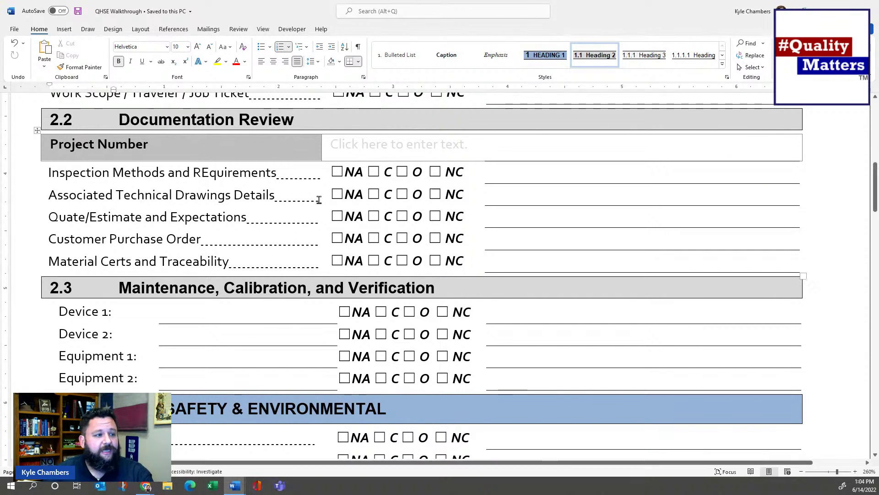
left_click(205, 175)
type("e")
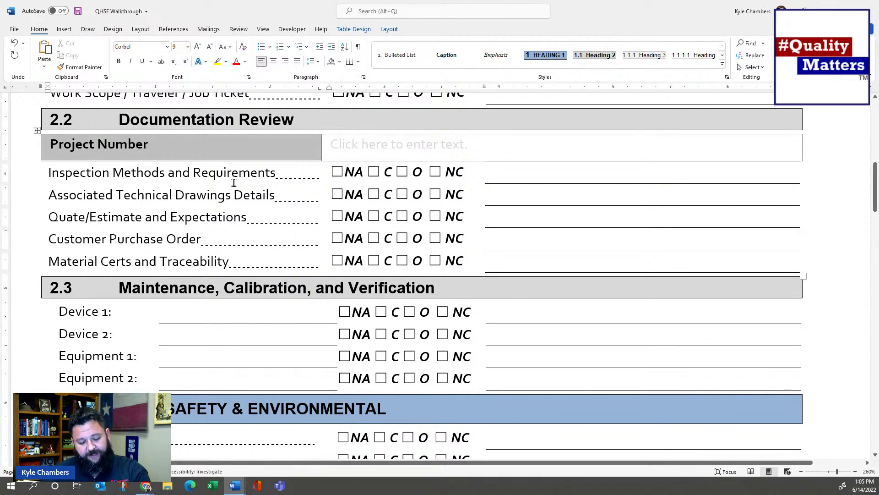
key("ctrl+s")
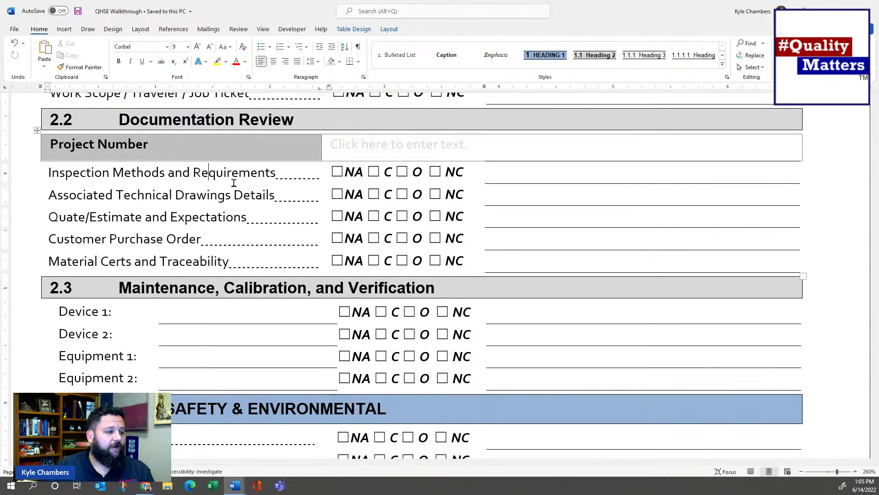
Correct the third Documentation Review item to "Quote/Estimate and Expectations" and save the document
left_click_drag(66, 217, 72, 218)
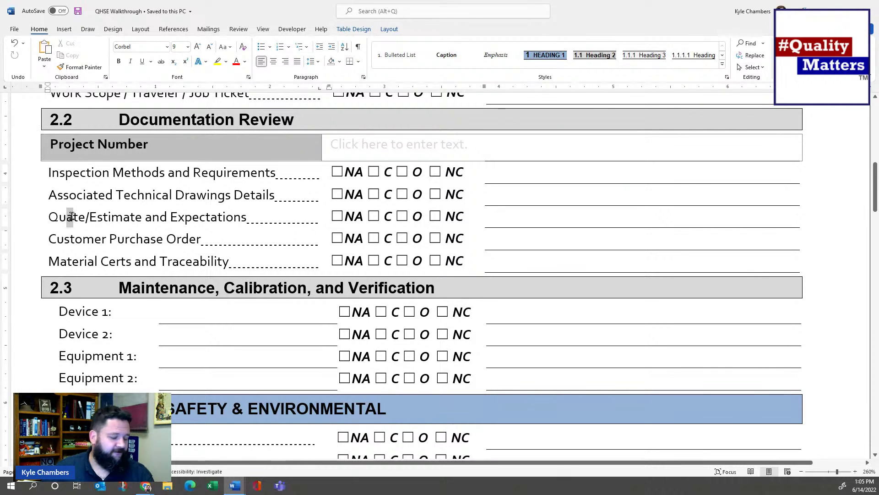
type("o")
key("ctrl+s")
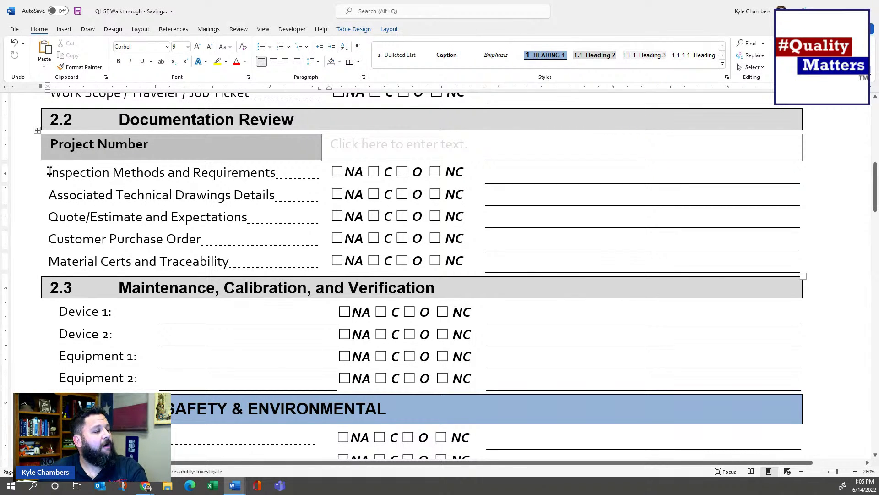
Review the Documentation Review items, highlighting Customer Purchase Order and Material Certs and Traceability
scroll(281, 183, "up", 3)
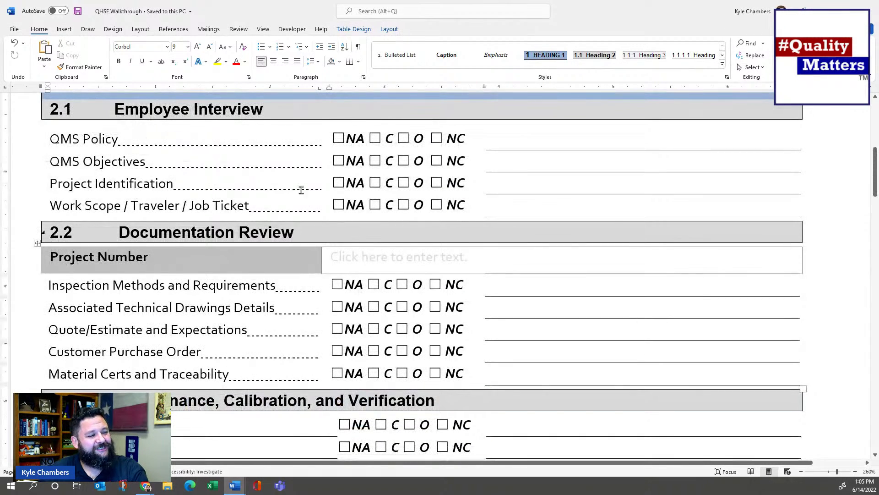
scroll(337, 230, "down", 4)
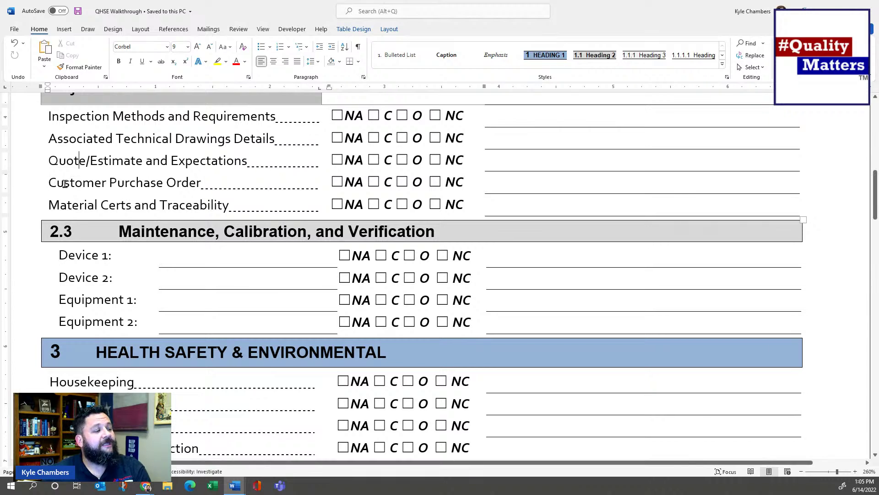
left_click_drag(50, 183, 177, 186)
left_click(177, 188)
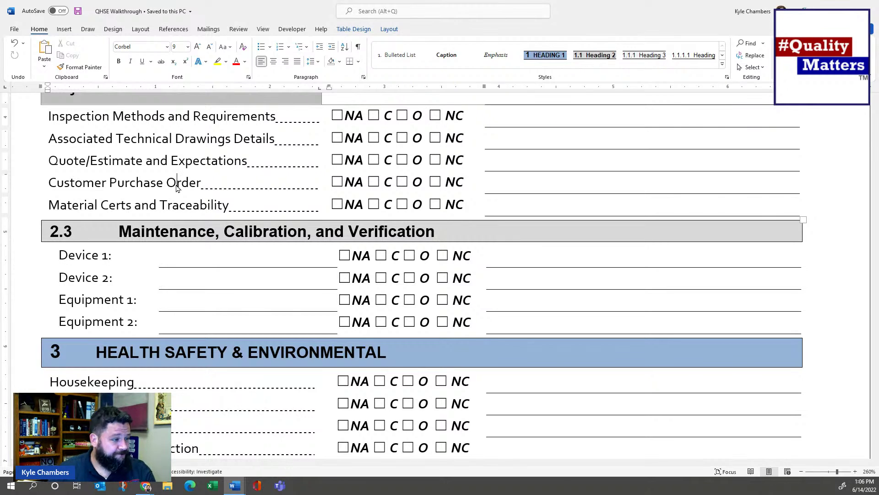
left_click_drag(78, 205, 229, 205)
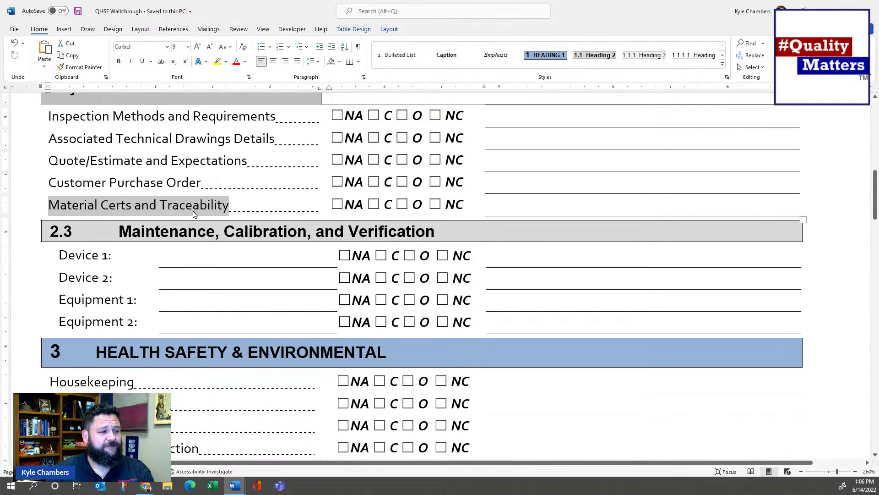
left_click(193, 214)
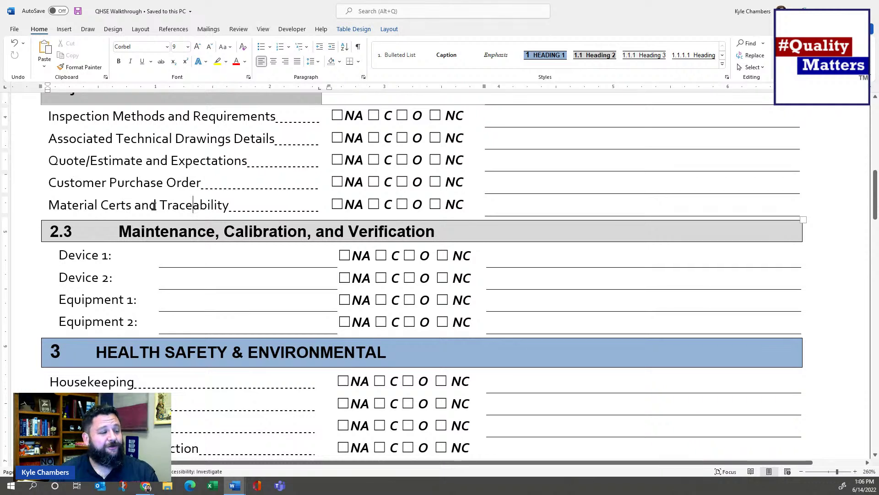
Examine the device and equipment lines under Maintenance, Calibration, and Verification, and highlight the whole Quality section for review
scroll(192, 249, "down", 3)
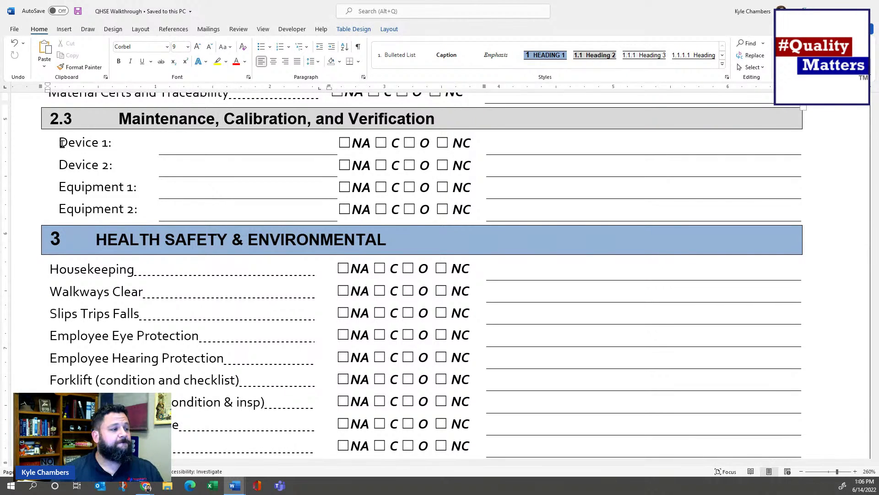
left_click(241, 147)
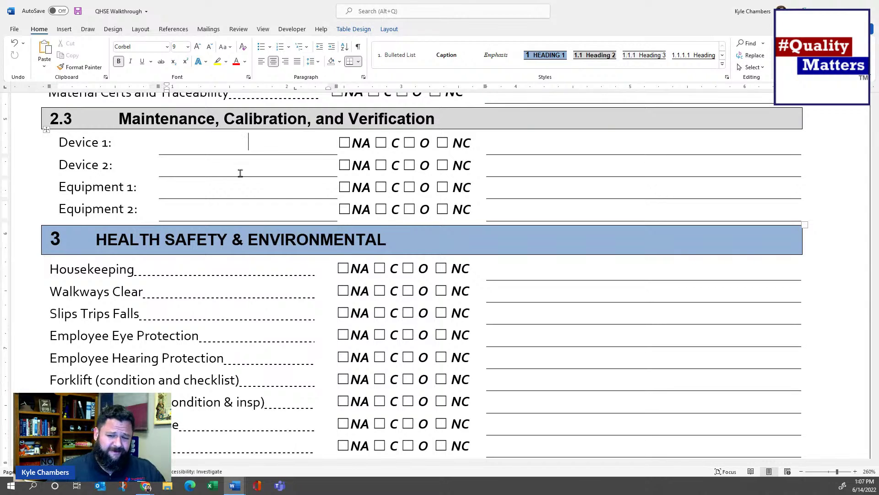
scroll(233, 171, "down", 1)
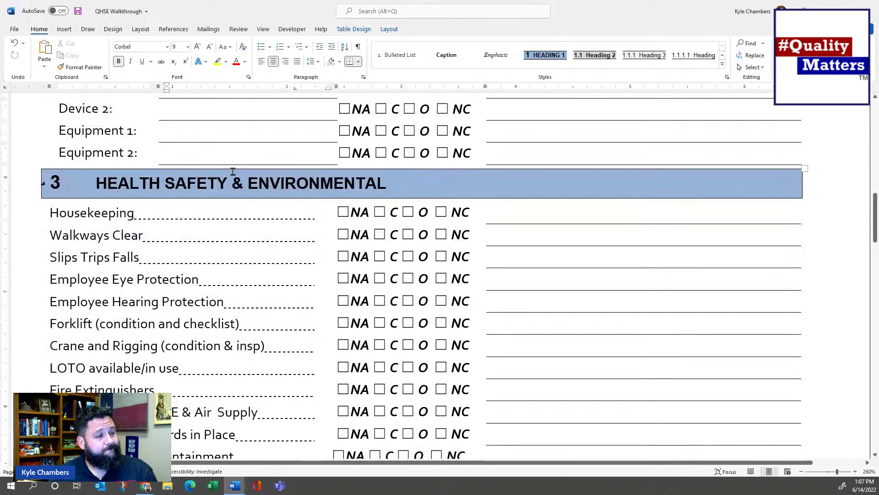
scroll(233, 172, "up", 6)
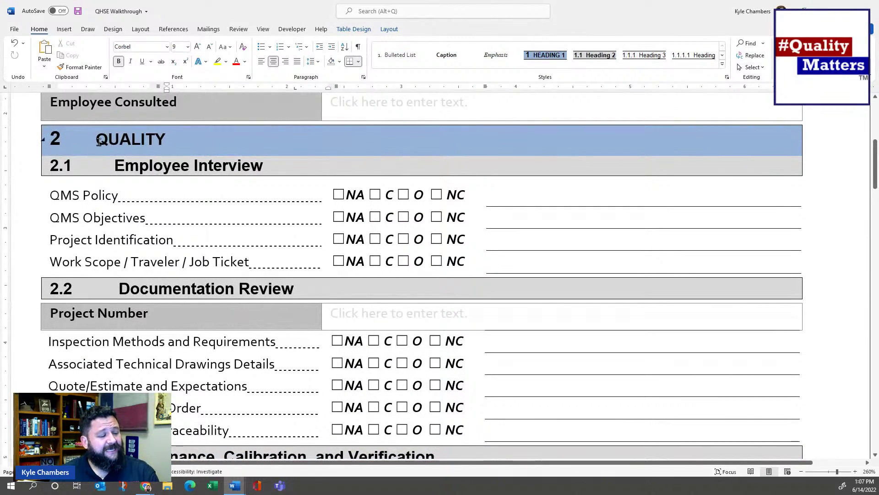
left_click_drag(99, 142, 436, 434)
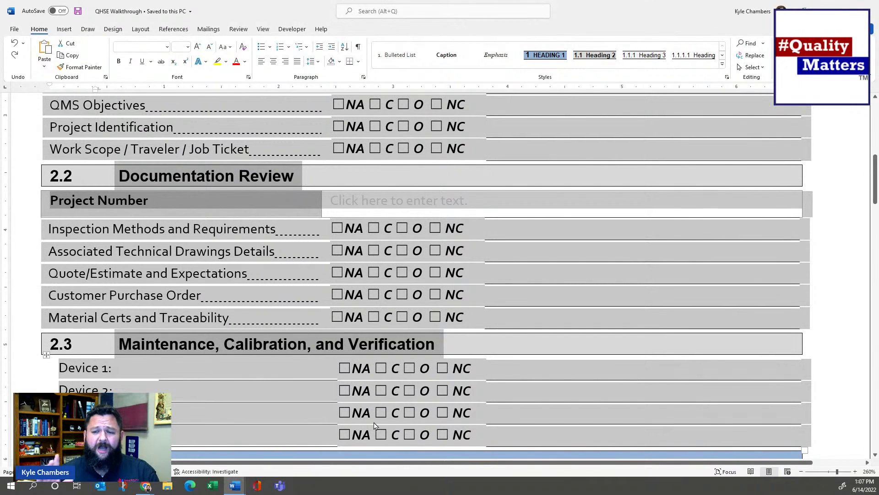
left_click(226, 272)
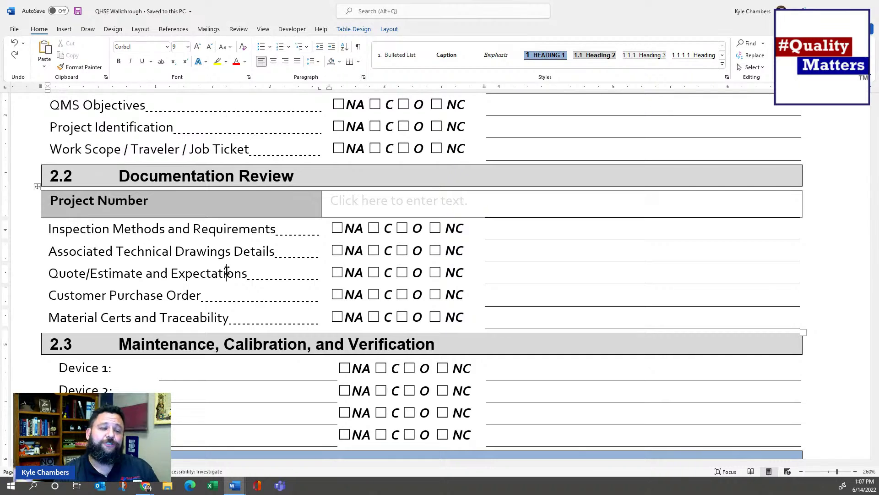
Review the upper Health Safety & Environmental items, highlighting Housekeeping, Walkways Clear, Slips Trips Falls, Employee Eye Protection, LOTO available/in use, and Fire Extinguishers
scroll(227, 271, "down", 5)
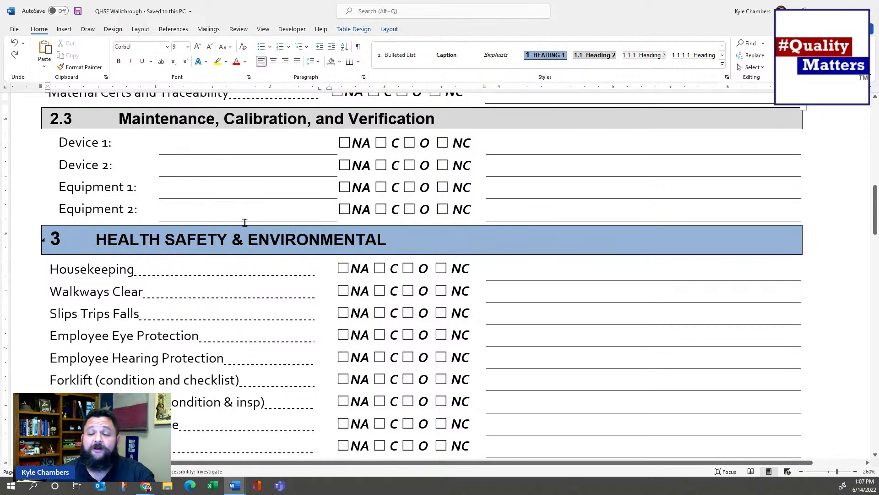
scroll(252, 223, "down", 3)
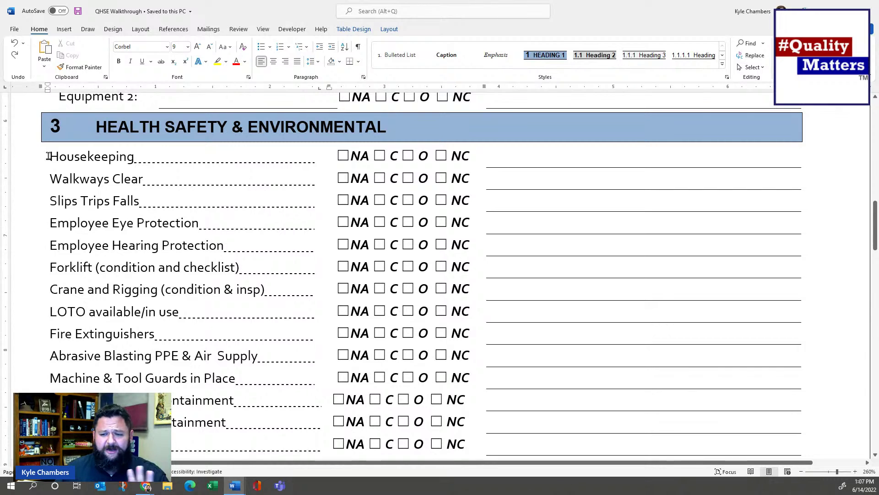
left_click_drag(67, 157, 115, 160)
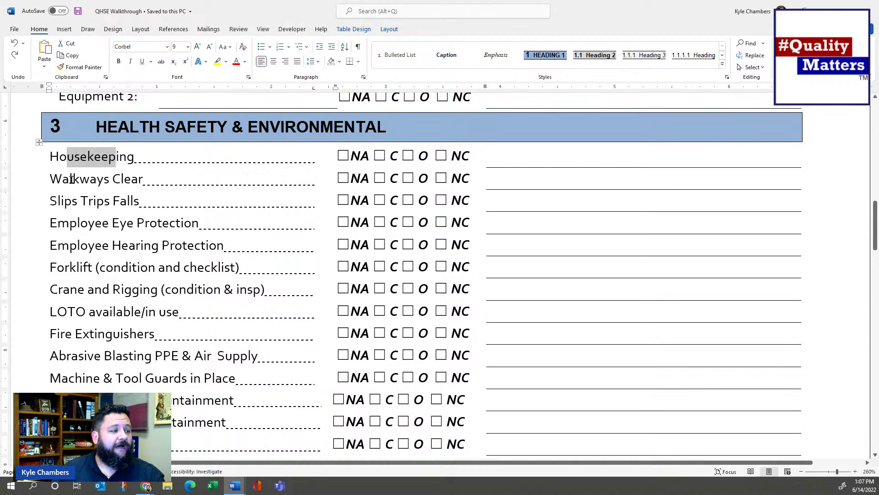
left_click_drag(71, 180, 114, 180)
left_click_drag(50, 201, 112, 201)
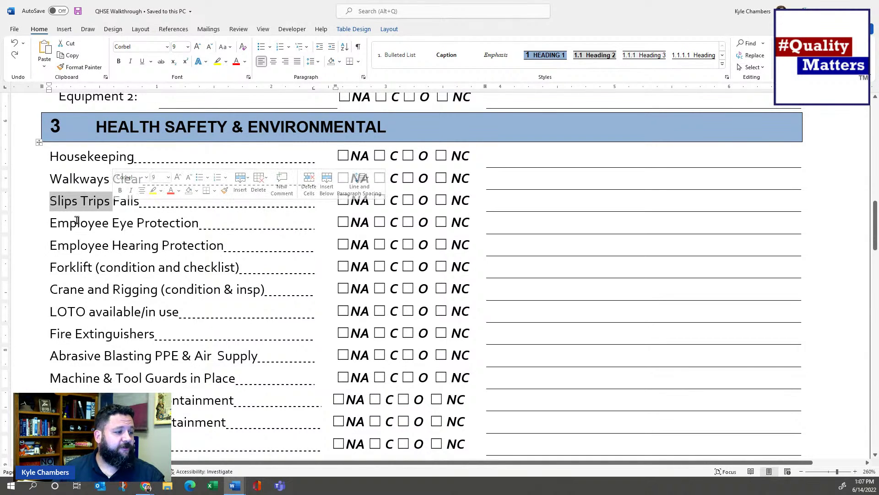
left_click_drag(50, 223, 142, 223)
left_click_drag(50, 312, 122, 312)
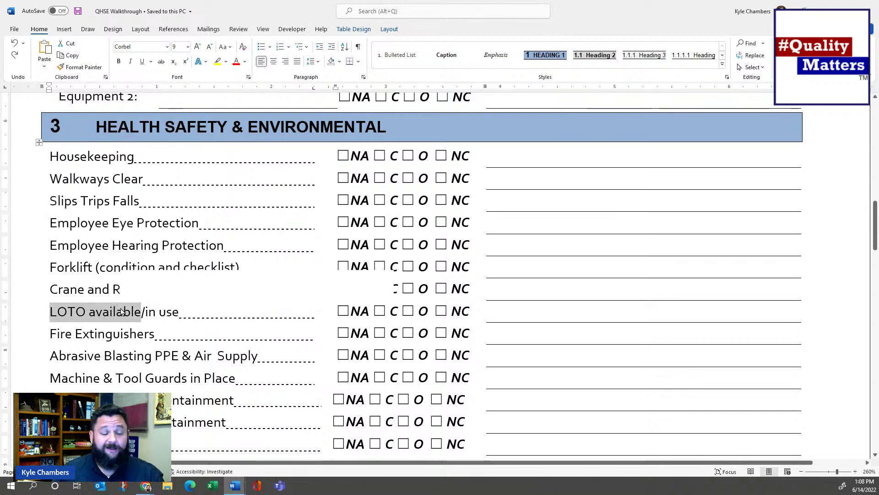
left_click_drag(51, 334, 105, 334)
Highlight Permitting & Signs Up to Date and Leaks/Spills present at the end of the Health Safety & Environmental checklist for review
scroll(126, 311, "down", 3)
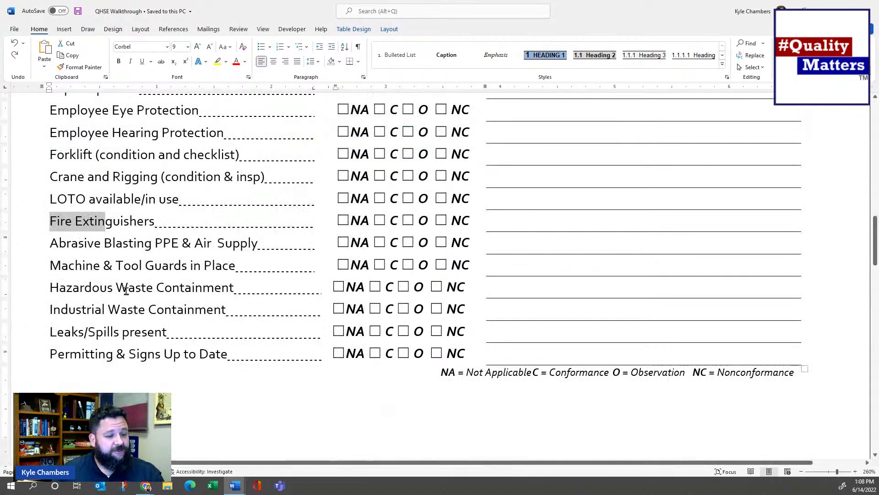
left_click_drag(51, 353, 228, 353)
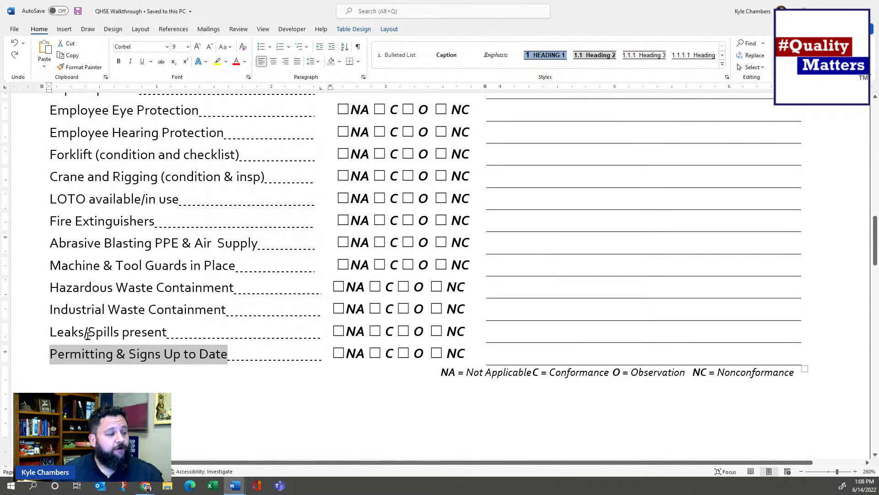
left_click_drag(50, 331, 136, 338)
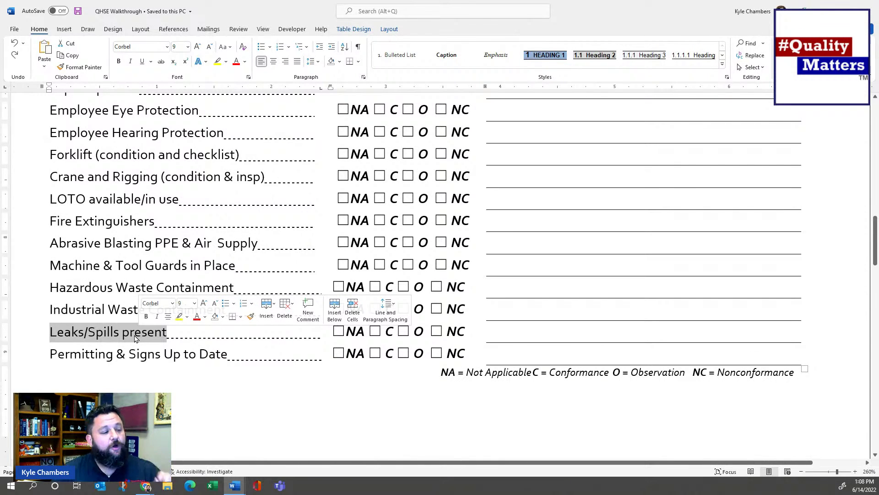
Revisit the Quality section from the Employee Interview heading onward, and return to the start of the Health Safety & Environmental heading
scroll(144, 211, "up", 5)
left_click(144, 211)
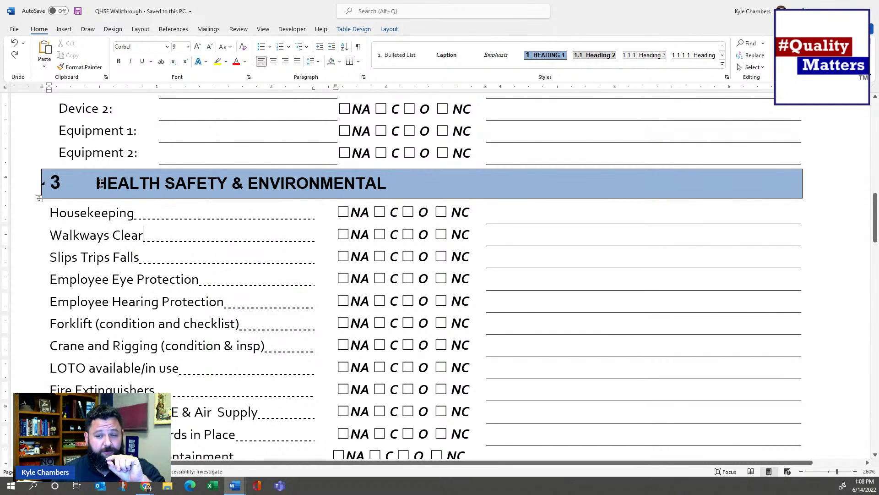
scroll(147, 172, "up", 10)
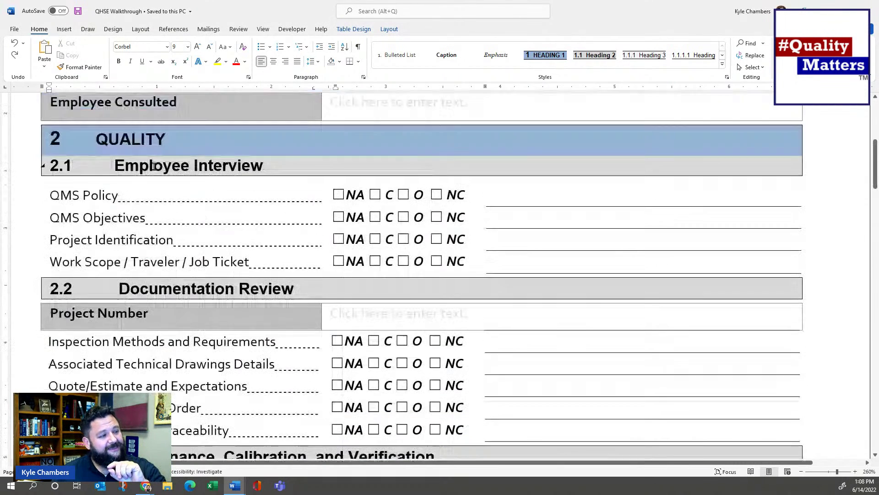
double_click(232, 164)
scroll(206, 238, "down", 3)
scroll(172, 308, "down", 3)
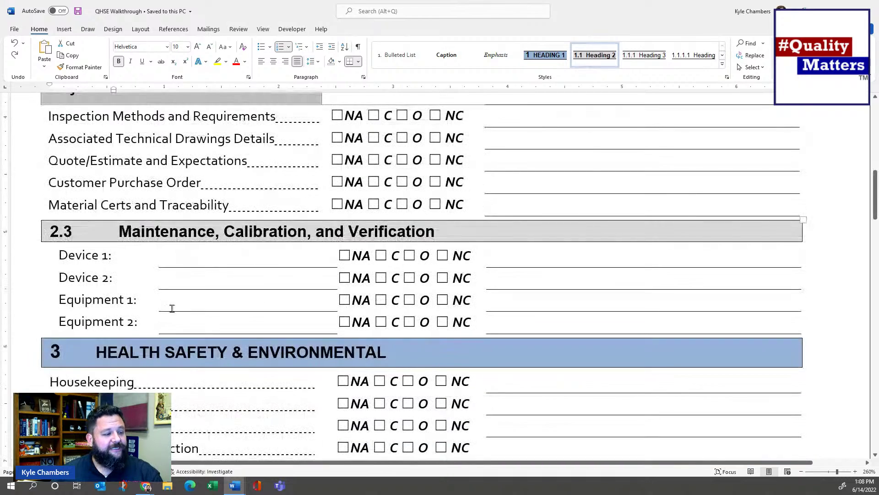
scroll(172, 308, "down", 6)
scroll(141, 181, "up", 3)
left_click(94, 182)
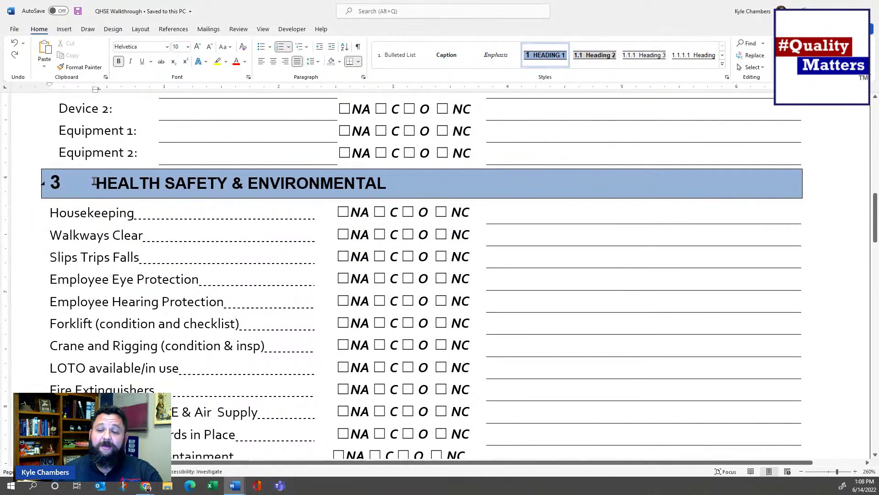